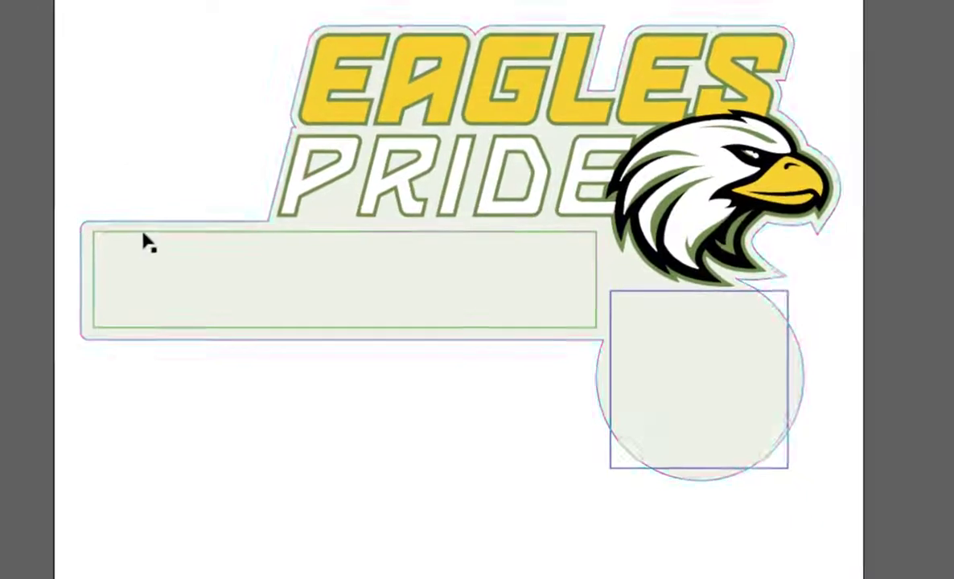
Step: Open the Swatch Options for the VDP_PlayerName spot colour on the name box's outline
left_click(148, 243)
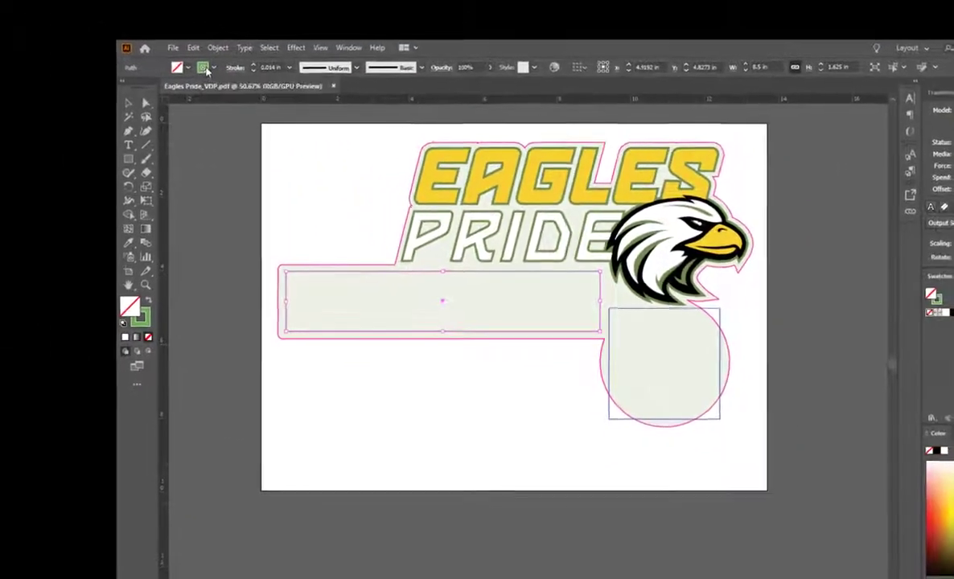
left_click(207, 69)
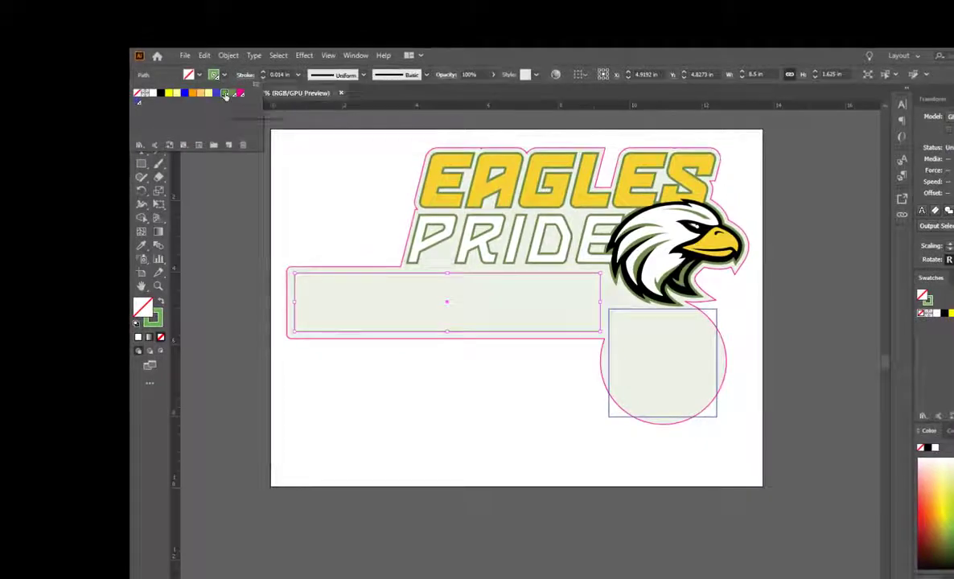
double_click(224, 95)
Step: Review the VDP_PlayerName swatch's Spot Color type, RGB mode and red value, then cancel without changes
left_click_drag(577, 222, 318, 83)
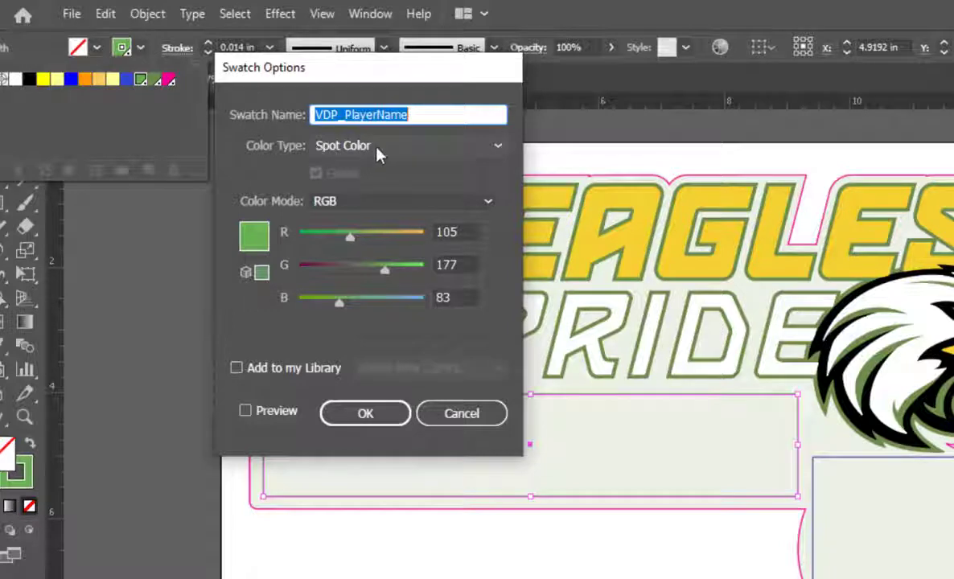
left_click(499, 152)
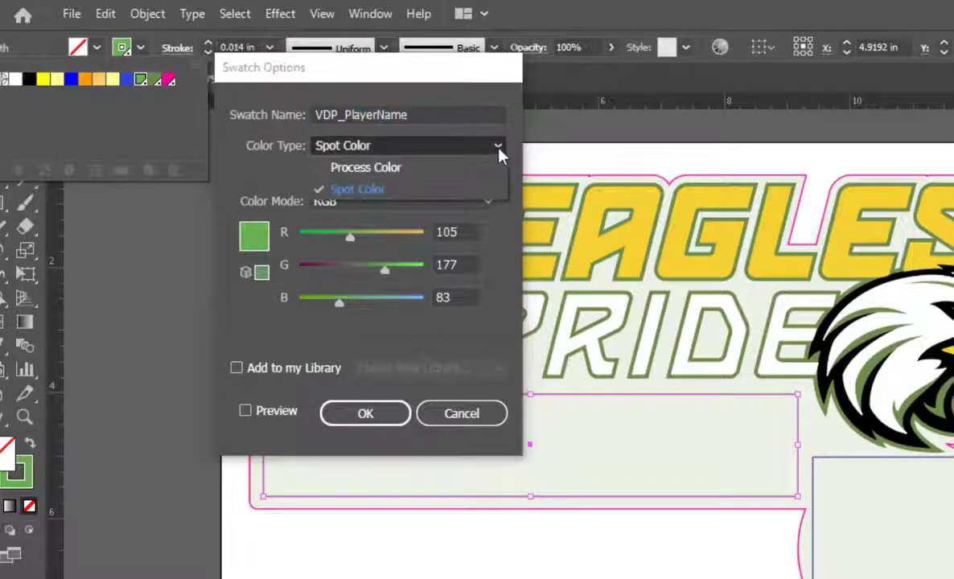
left_click(362, 190)
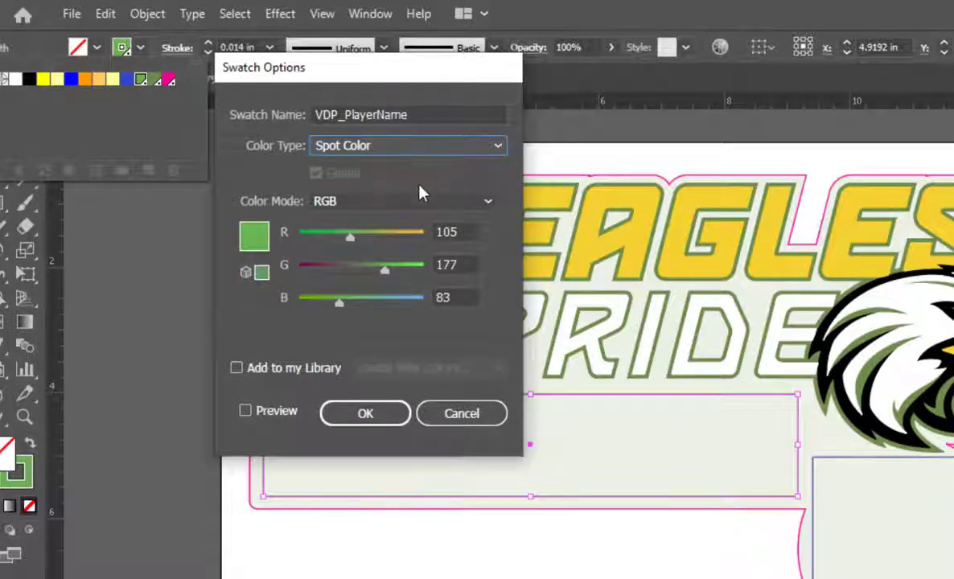
left_click(488, 206)
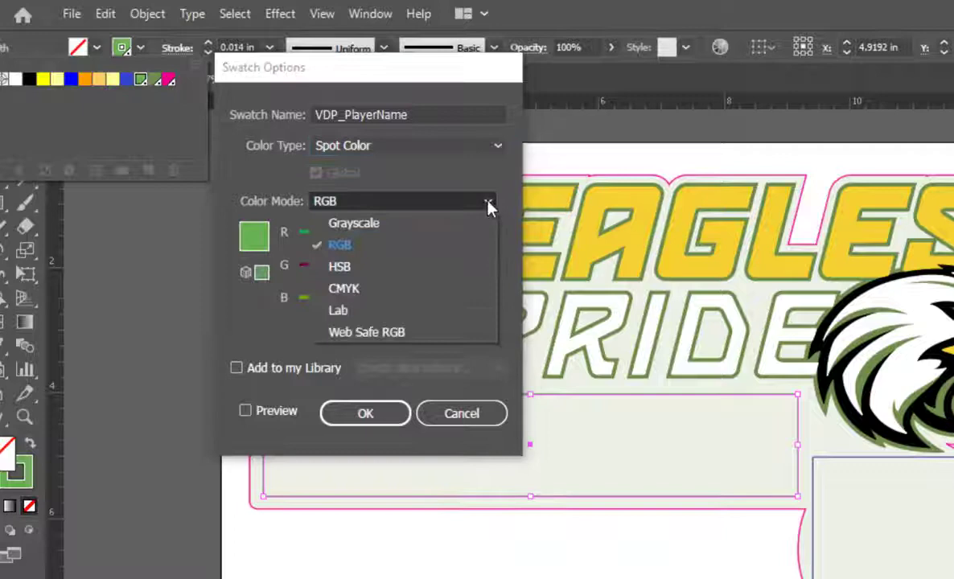
left_click(489, 206)
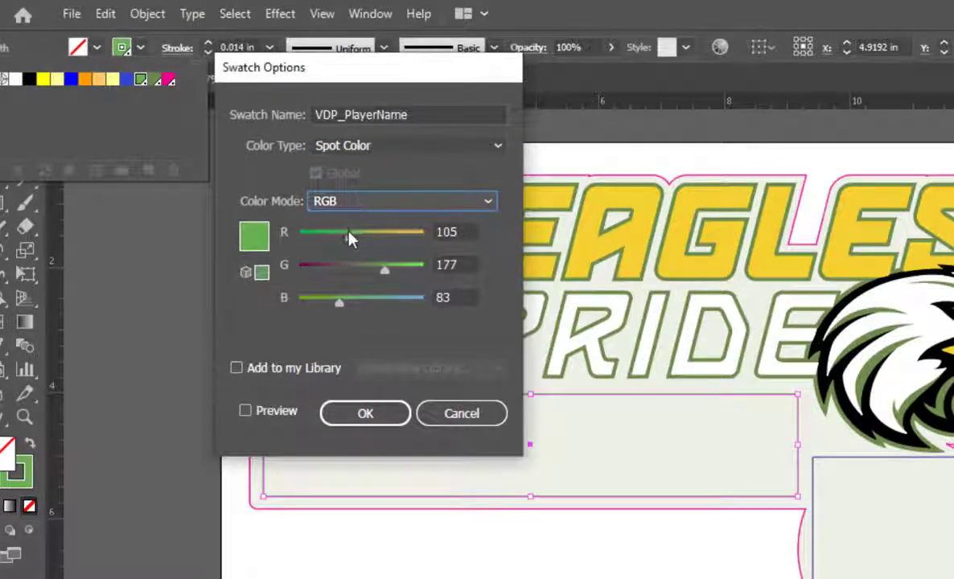
mouse_move(349, 235)
left_mouse_down()
mouse_move(385, 234)
mouse_move(360, 232)
left_mouse_up()
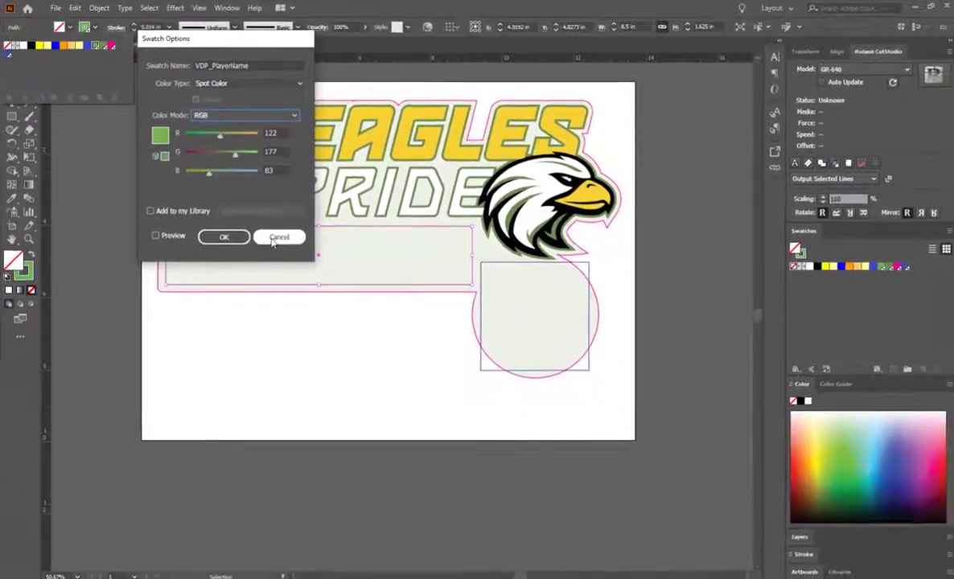
left_click(276, 238)
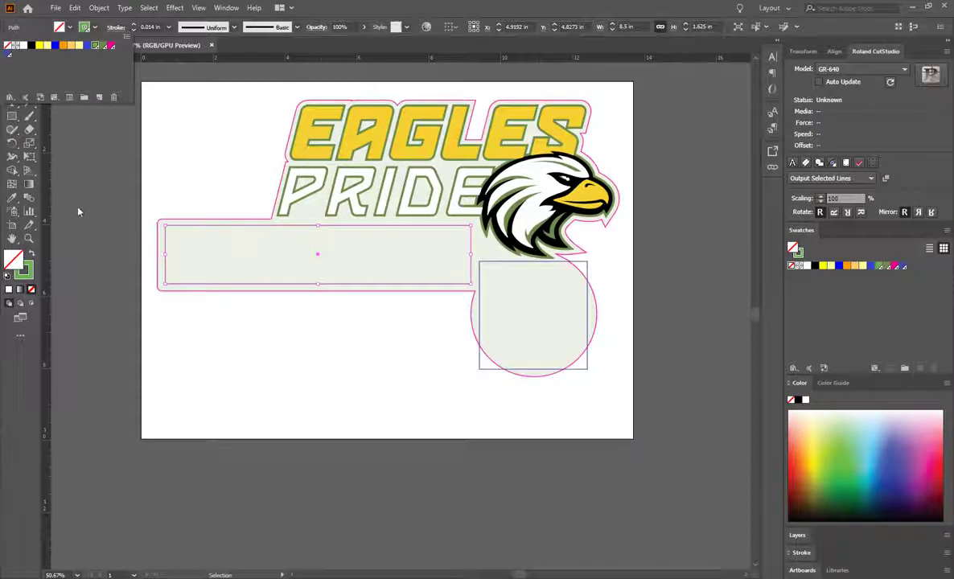
Step: Tick Enable Variable Data Printing in the Eagles Pride_VDP.pdf job settings
left_click(56, 7)
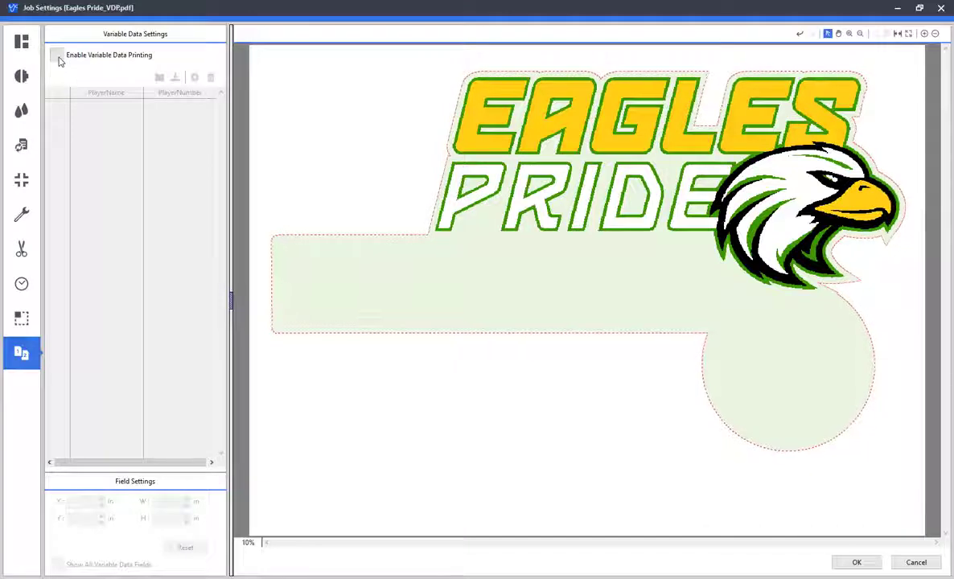
left_click(58, 58)
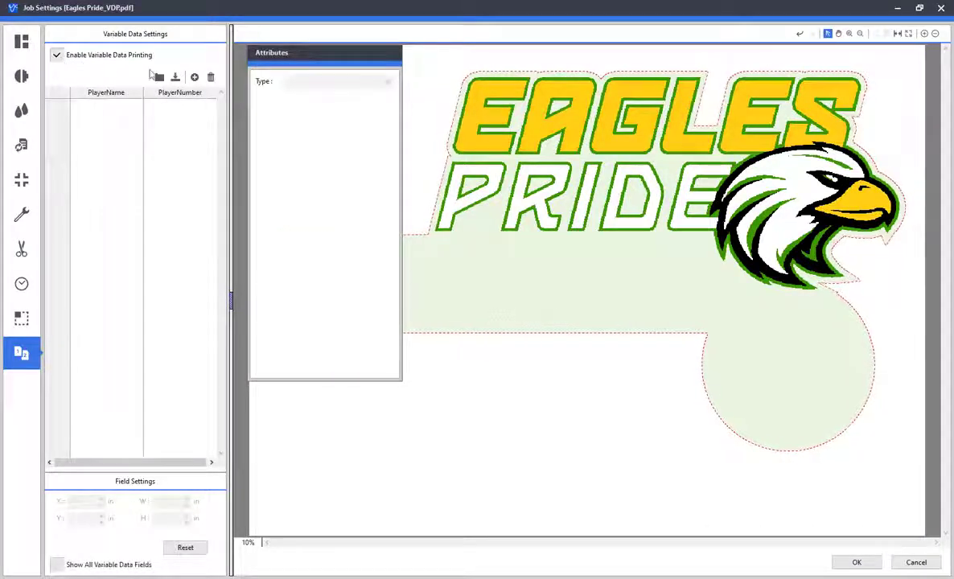
left_click_drag(325, 58, 312, 55)
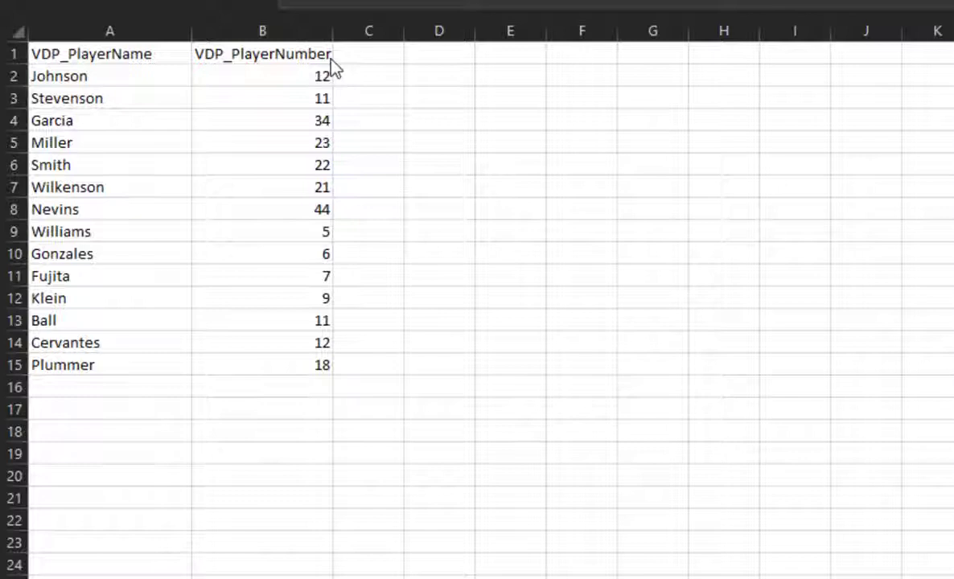
Step: Review the 14 player numbers and names in columns B and A of the Excel CSV
left_click(302, 53)
key("ctrl+Down")
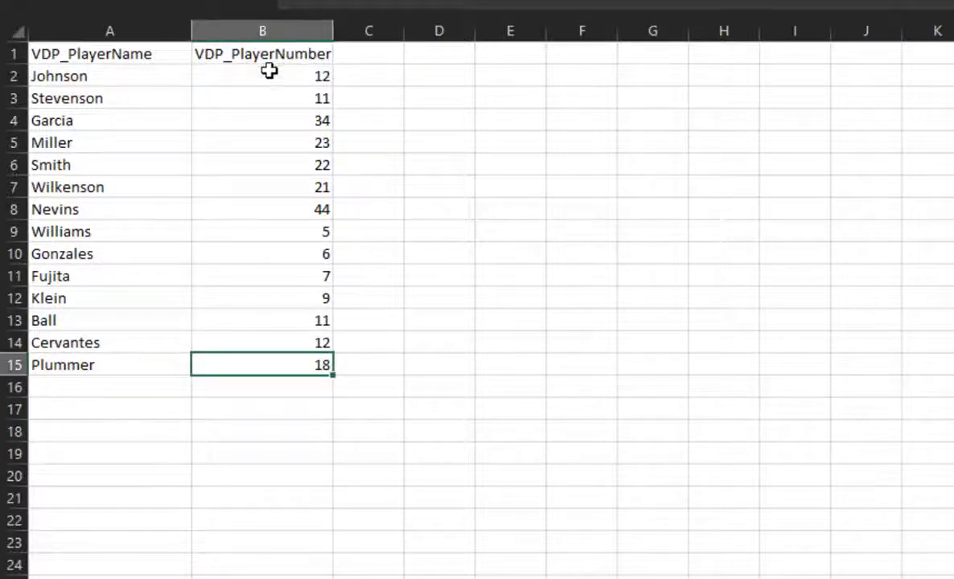
left_click(131, 75)
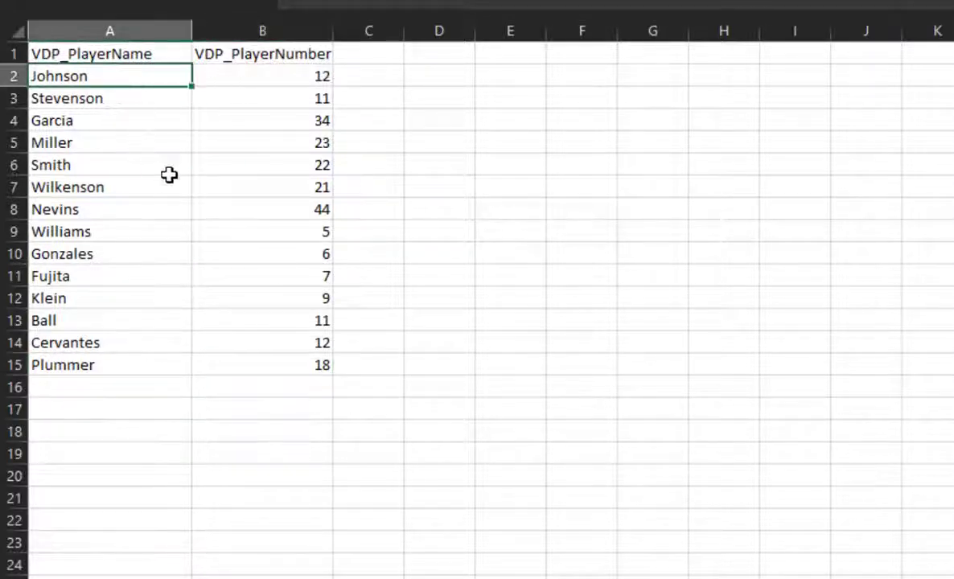
left_click_drag(119, 78, 232, 362)
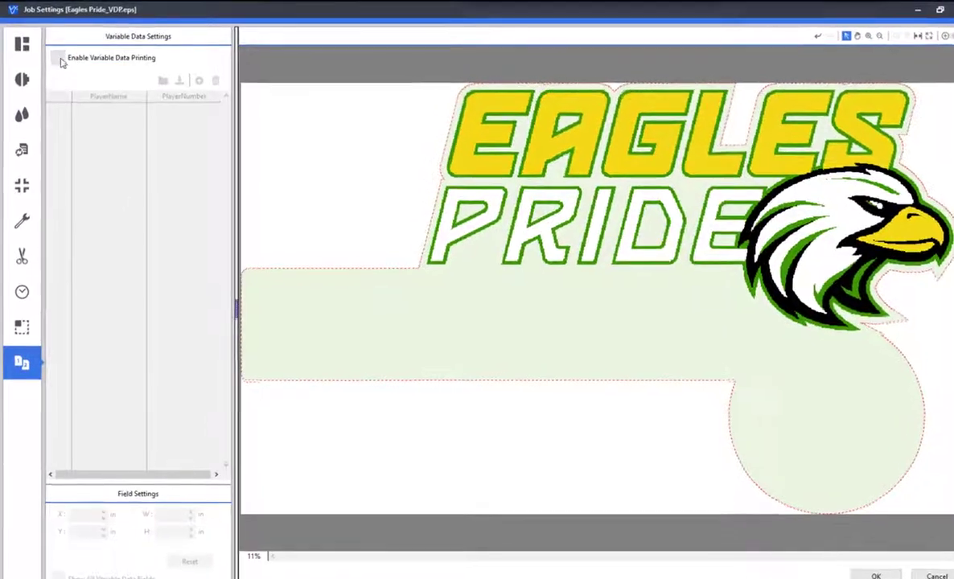
Step: Enable variable data printing for the EPS job and import the VDP Data file
left_click(62, 64)
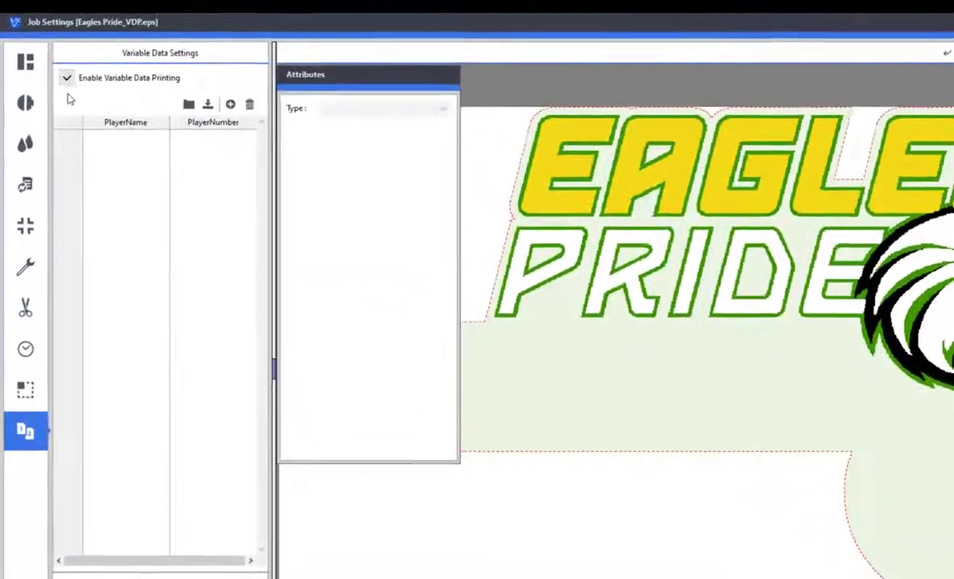
left_click(199, 115)
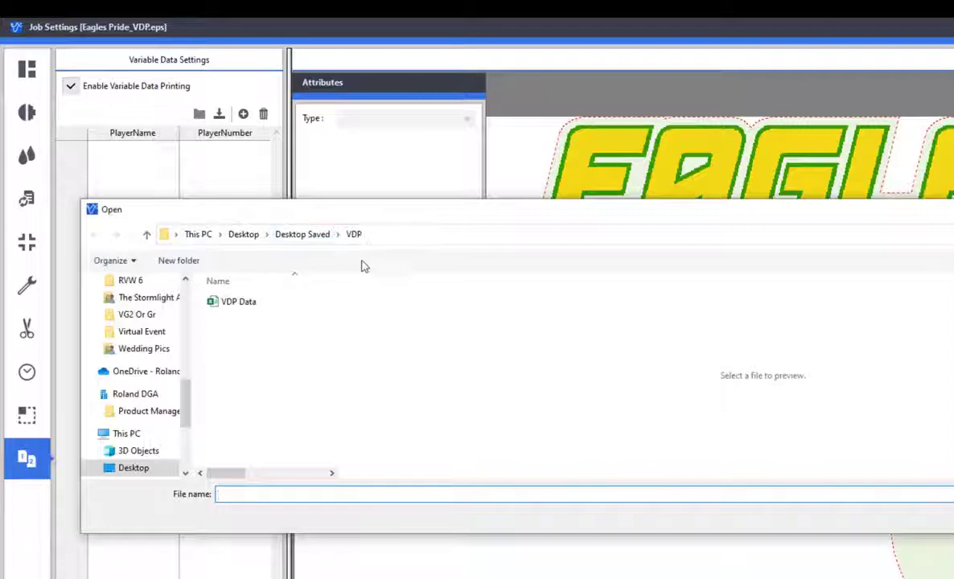
left_click(239, 302)
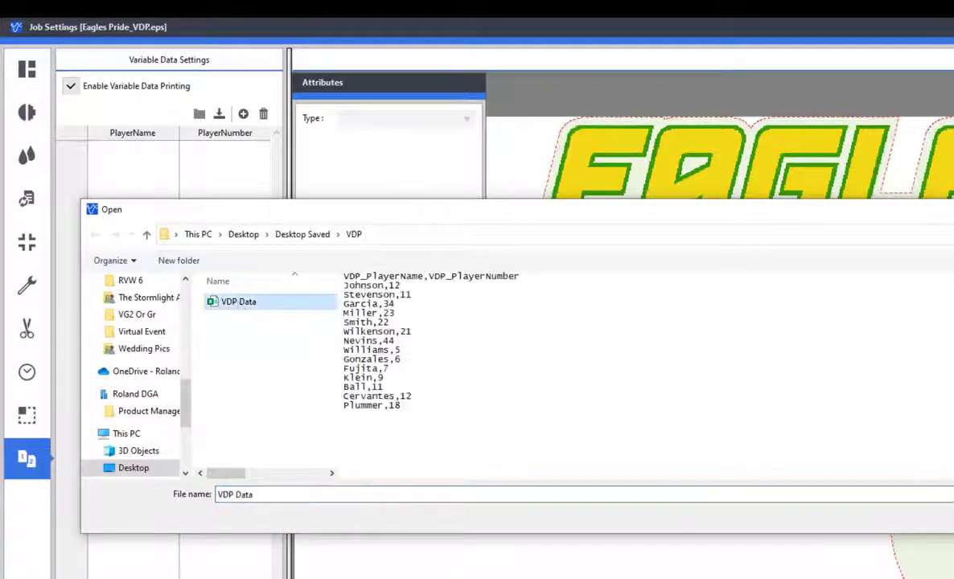
key("Return")
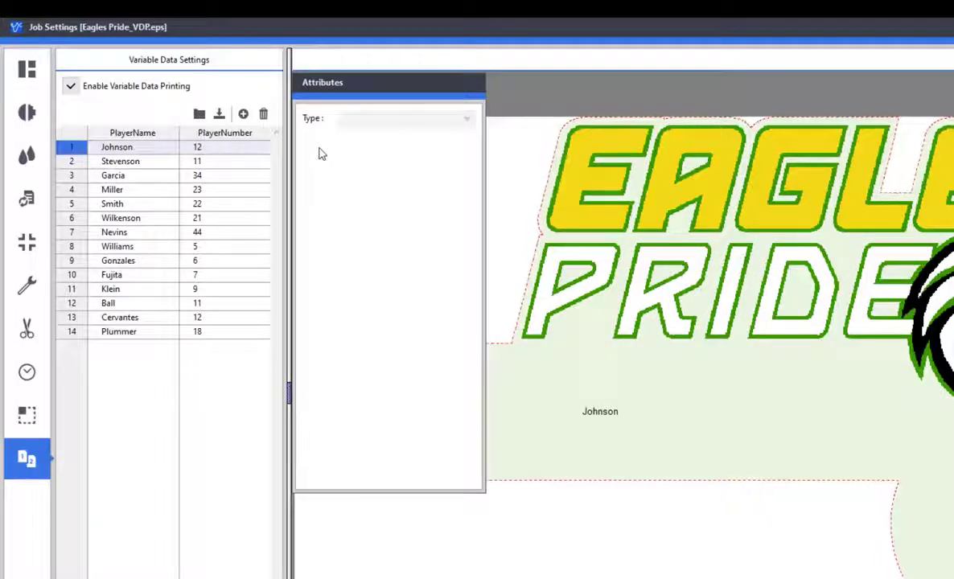
Step: Show the PlayerName and PlayerNumber text attributes, both Microsoft Sans Serif 10 pt
left_click(133, 133)
left_click(220, 134)
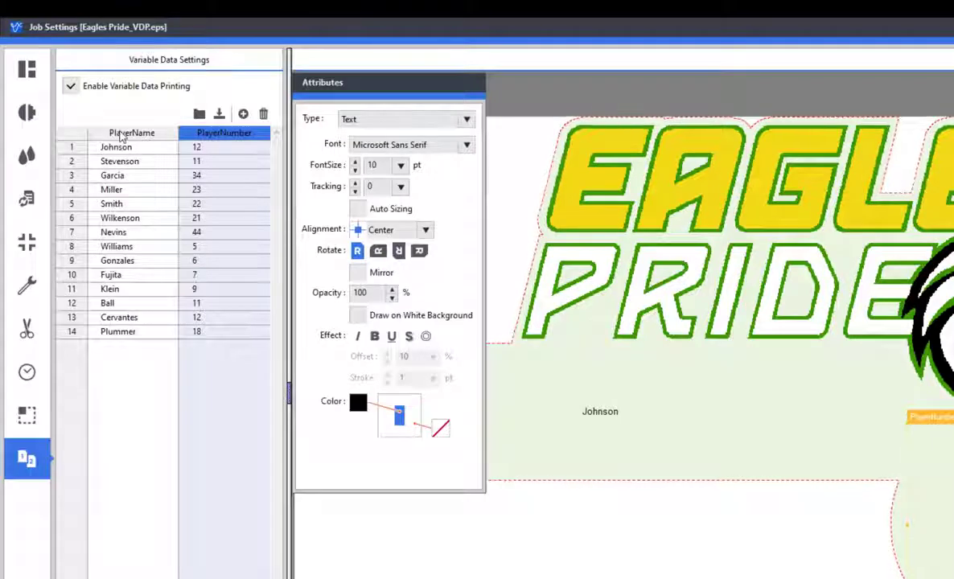
Step: Change the PlayerName font to Impact and select its font size for replacement
left_click(120, 135)
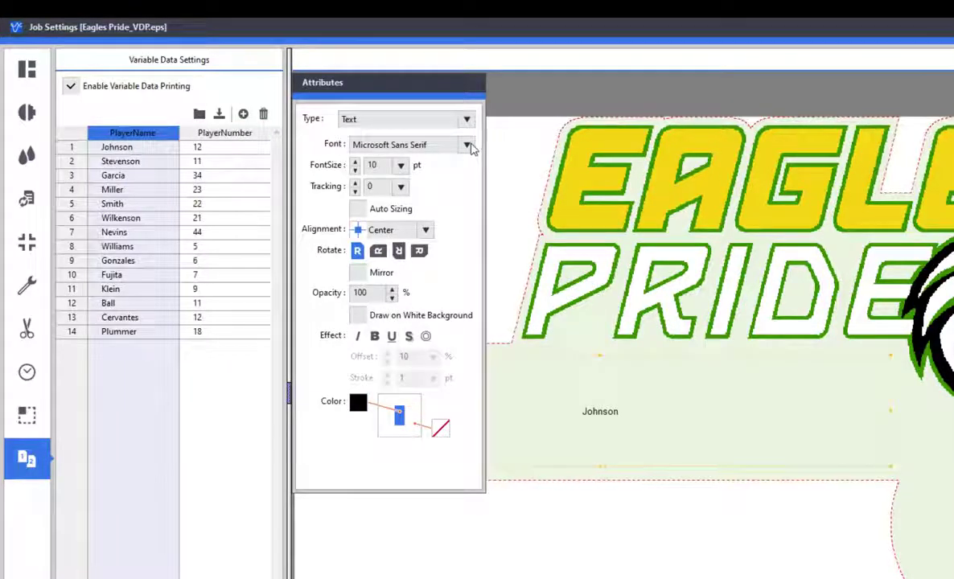
left_click(470, 145)
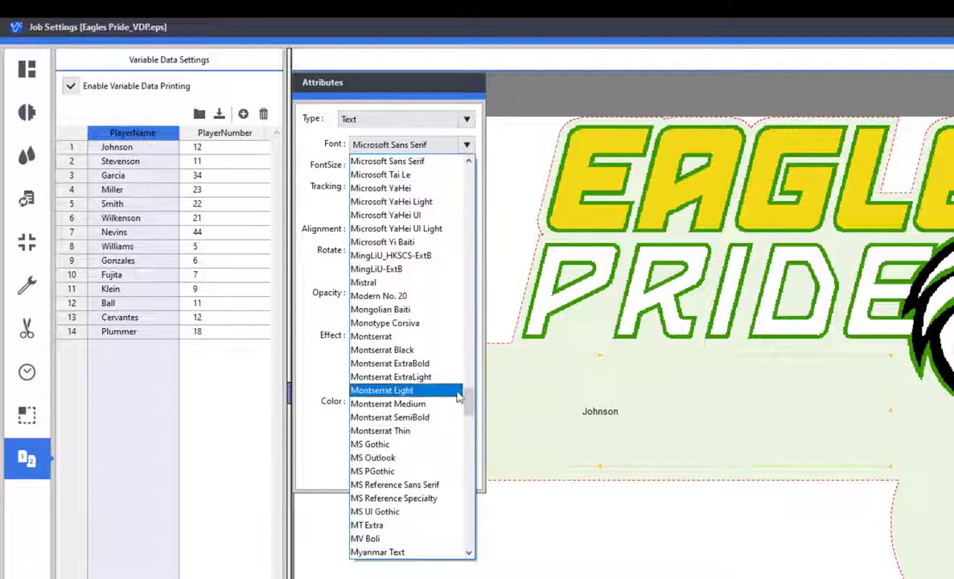
left_click_drag(470, 406, 470, 371)
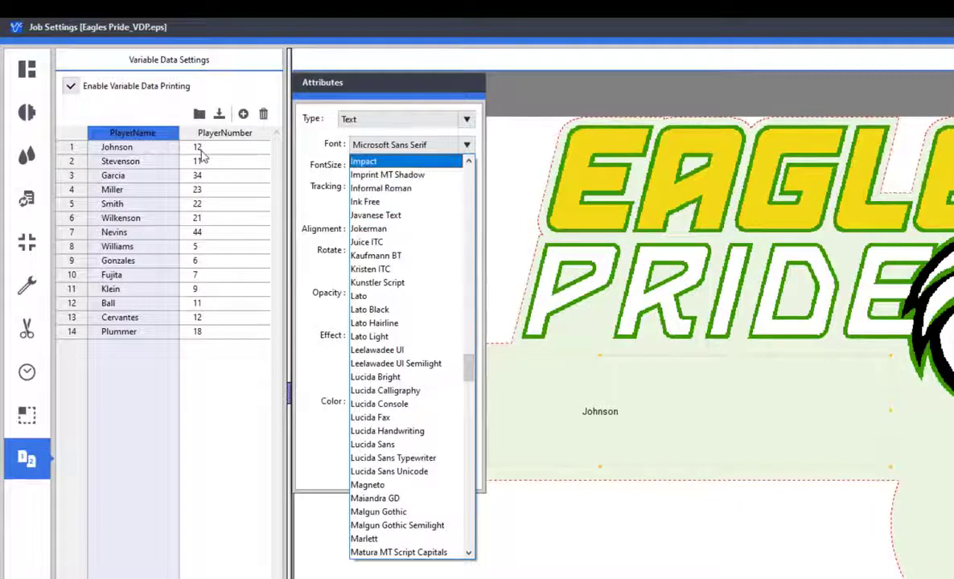
left_click(375, 164)
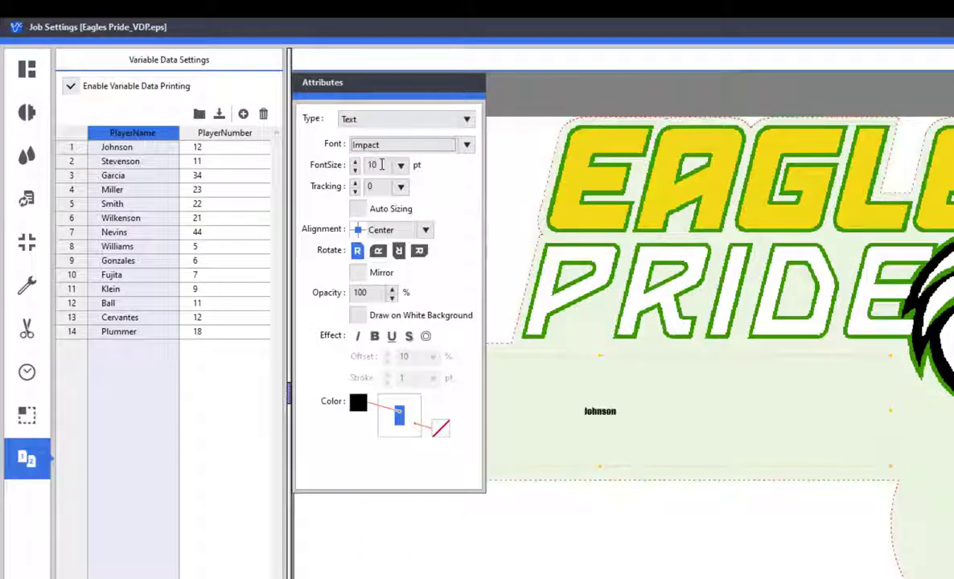
left_click_drag(381, 165, 344, 166)
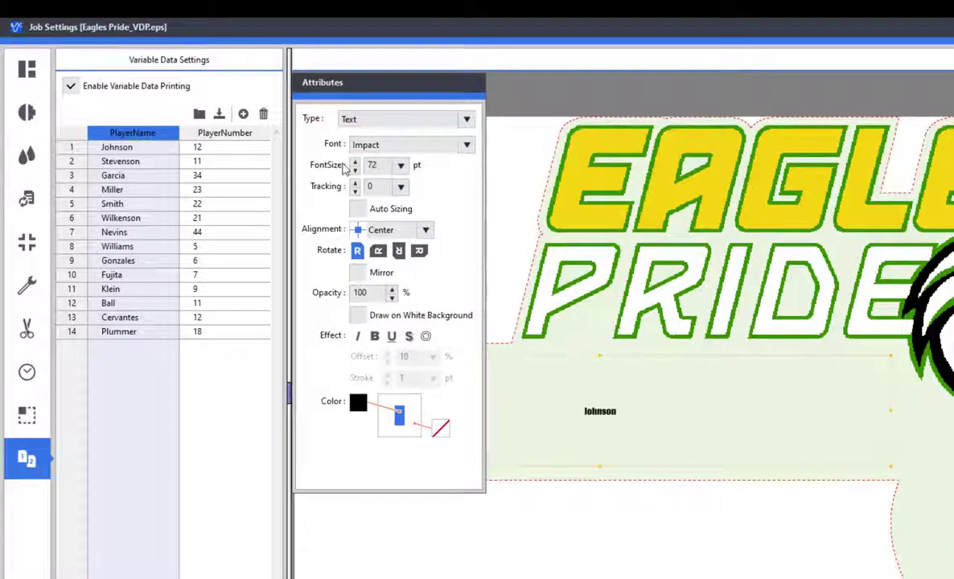
Step: Apply 72 pt to the player names, then give the PlayerNumber field Impact at 72 pt
left_click(228, 146)
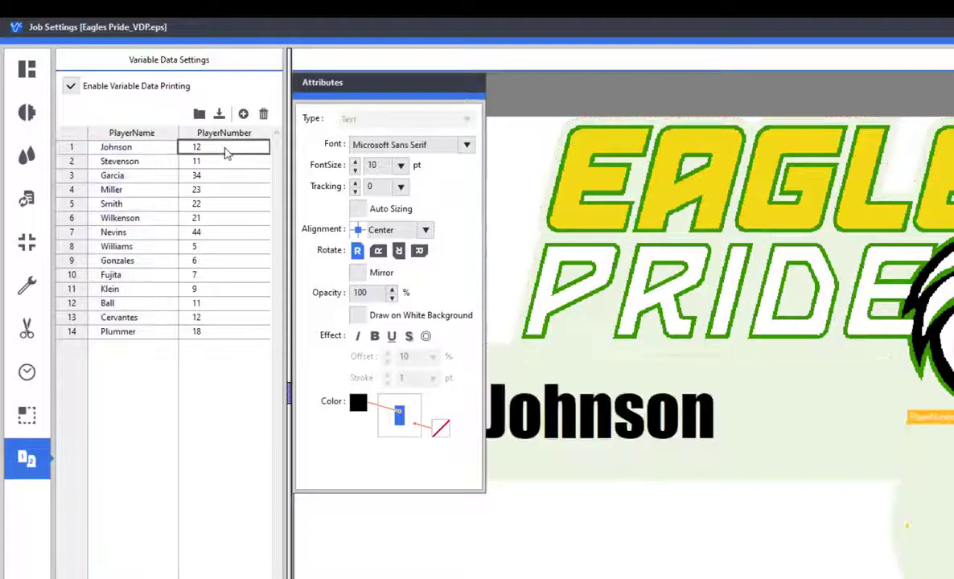
left_click(226, 137)
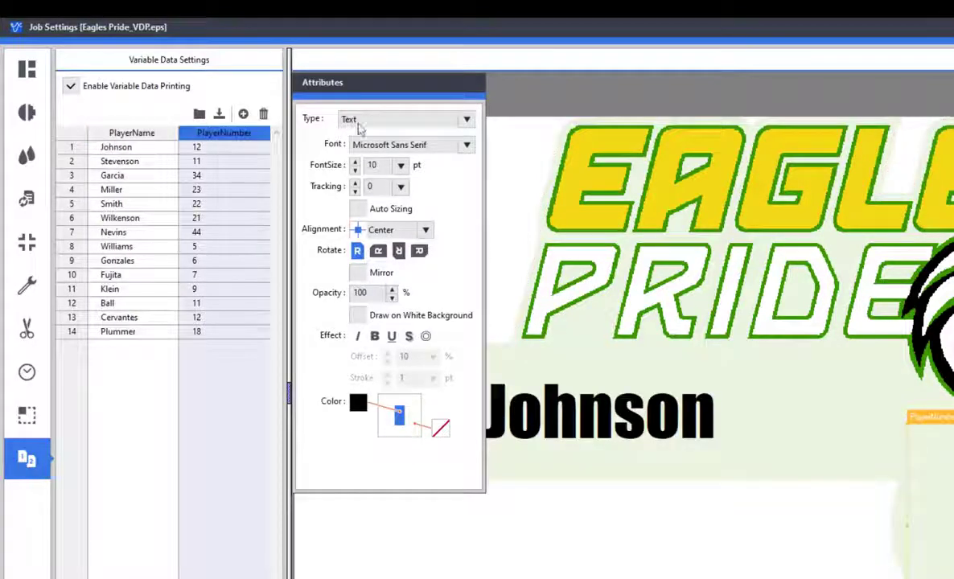
left_click_drag(381, 165, 329, 164)
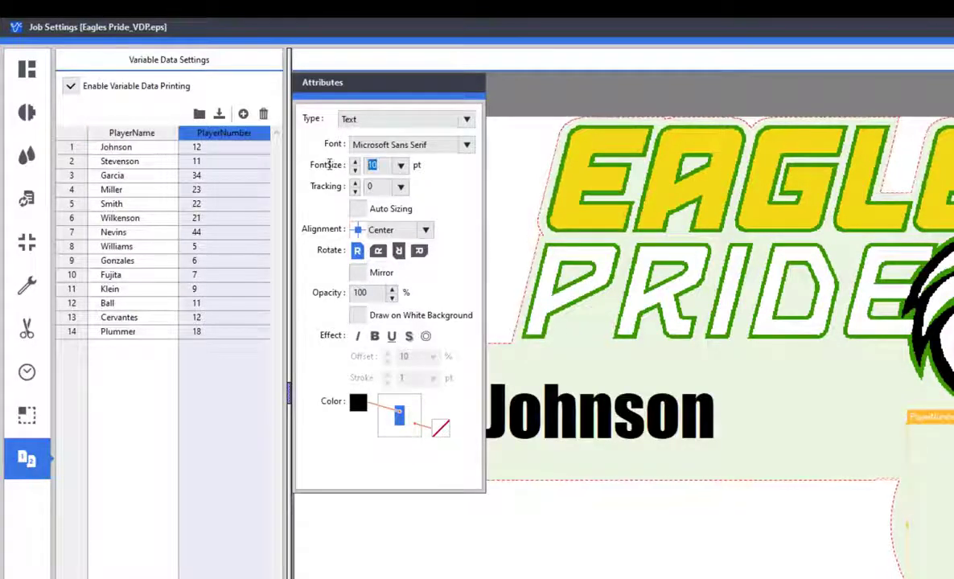
left_click(467, 144)
scroll(463, 186, "up", 10)
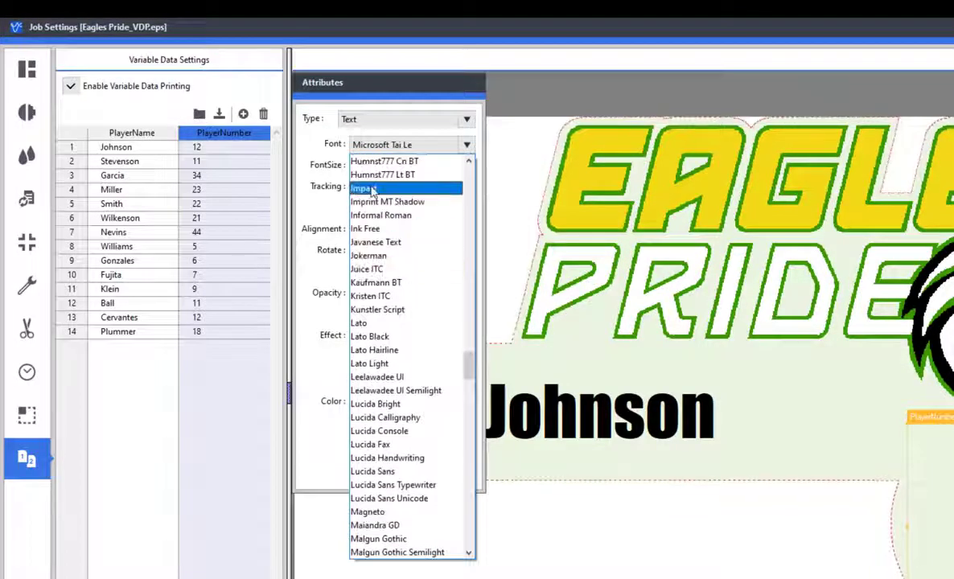
left_click(371, 189)
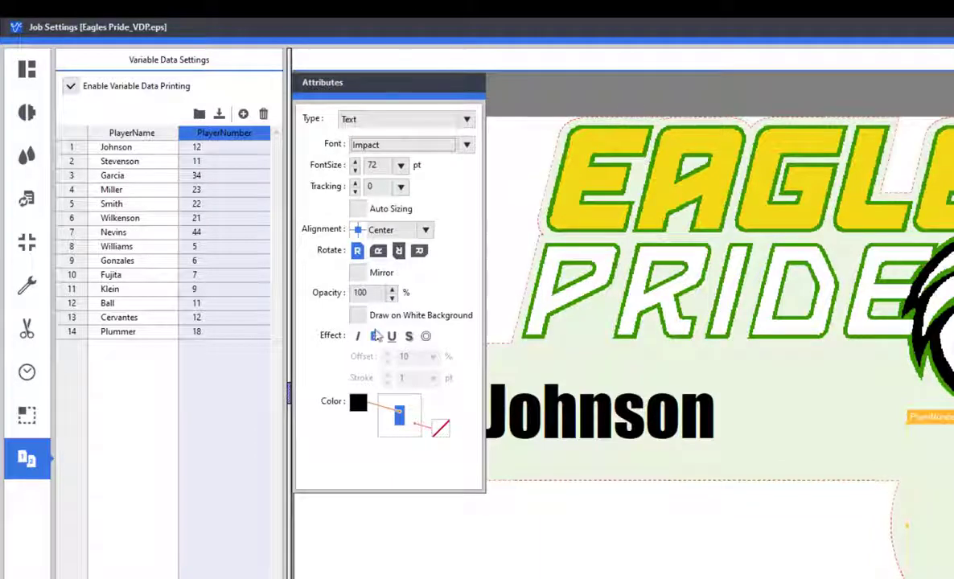
left_click(142, 135)
left_click(241, 137)
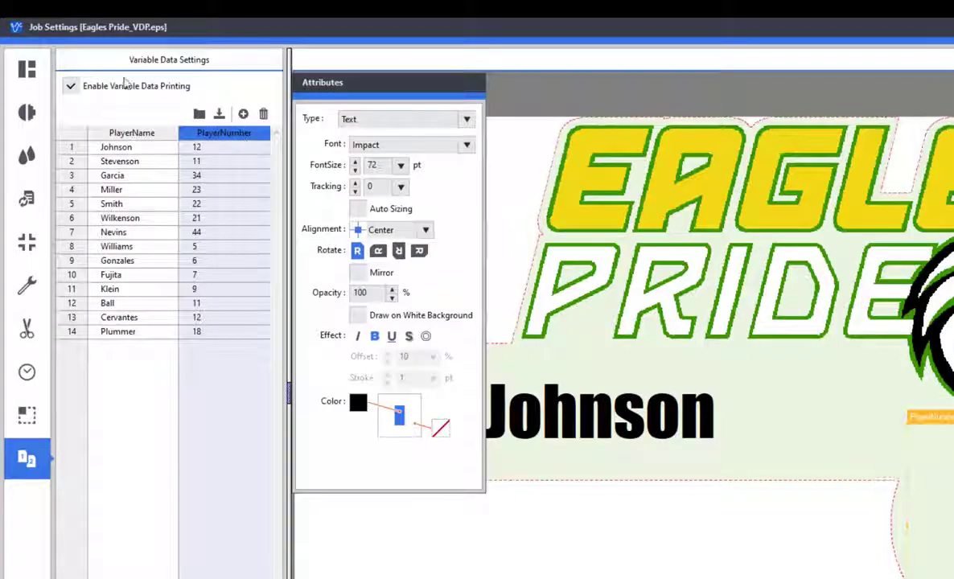